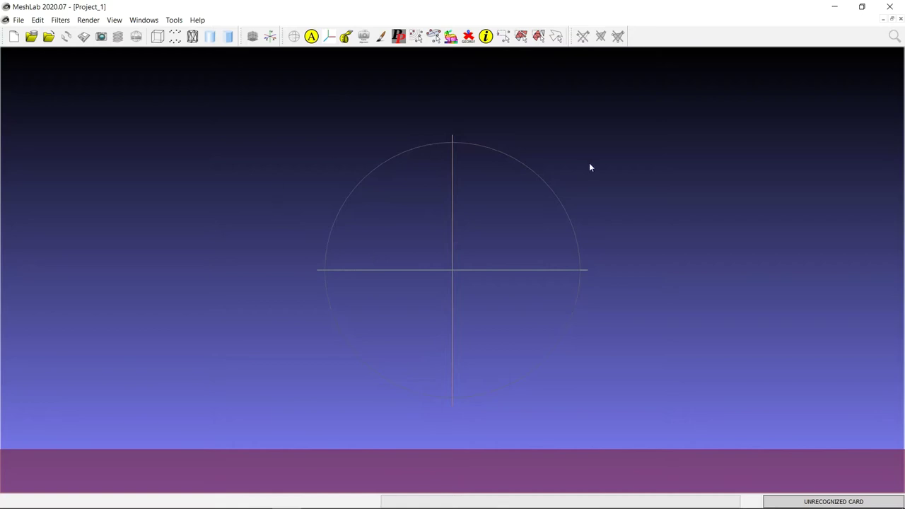
# Import BostonFingerprints2014_STL_ph2_001 and _002 from D:\Boston Fingerprint\Extracted Data\PH_2 as layers
pyautogui.click(49, 36)
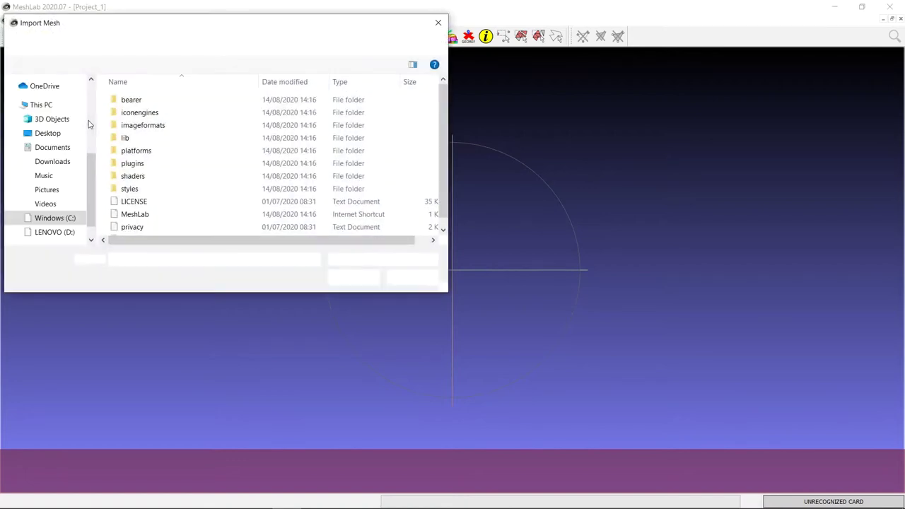
pyautogui.click(60, 232)
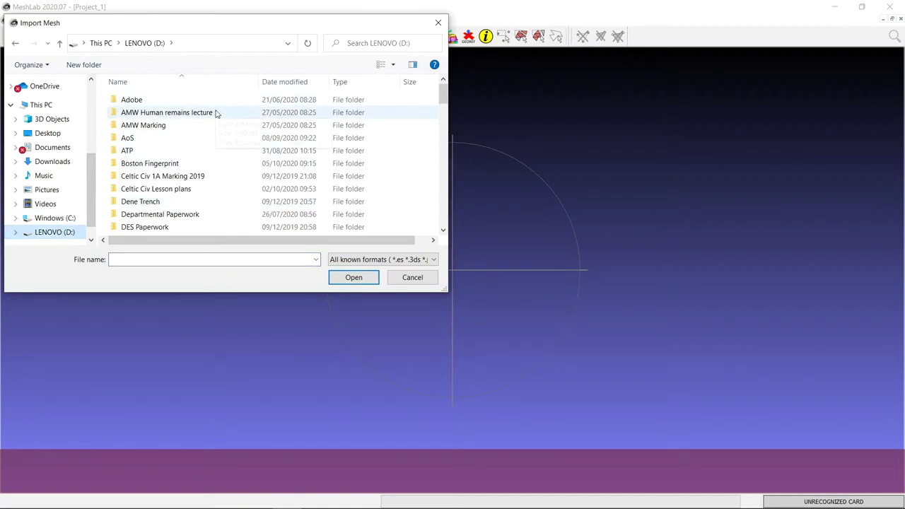
pyautogui.doubleClick(179, 163)
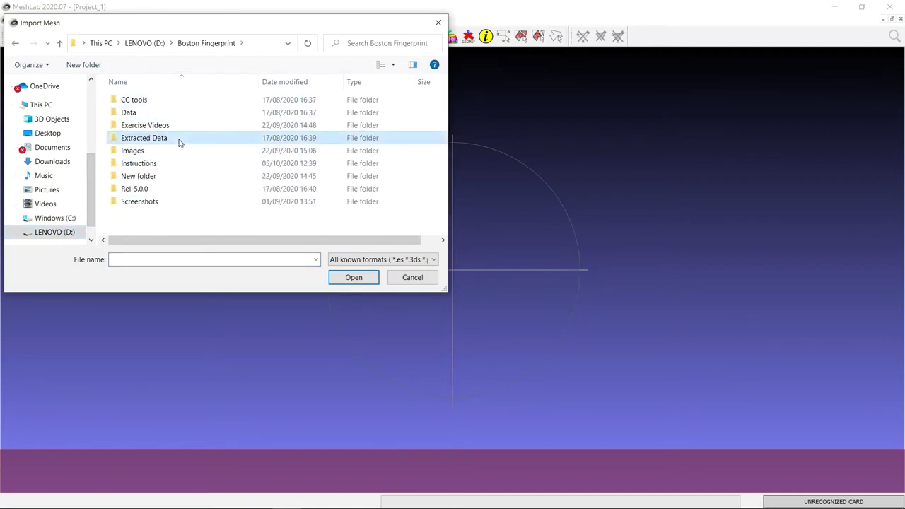
pyautogui.doubleClick(177, 139)
pyautogui.doubleClick(151, 125)
pyautogui.doubleClick(166, 100)
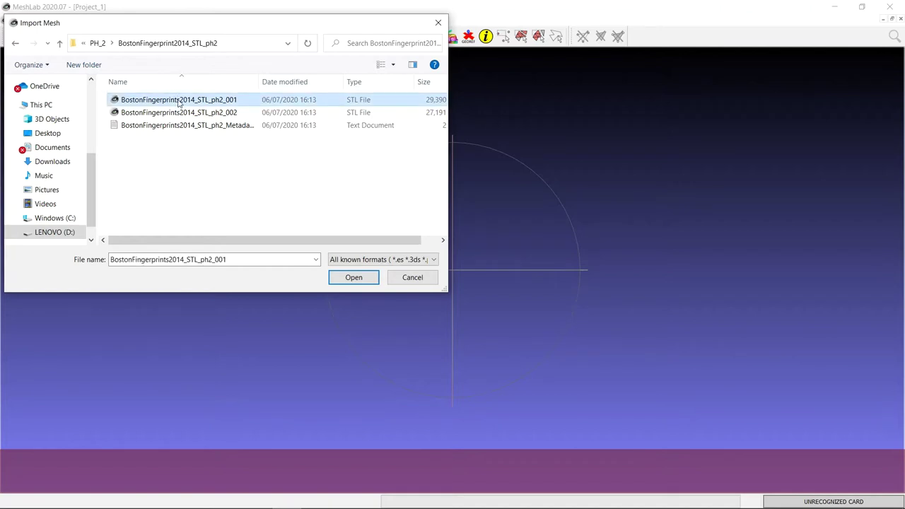
pyautogui.click(178, 102)
pyautogui.keyDown('ctrl'); pyautogui.click(181, 113); pyautogui.keyUp('ctrl')
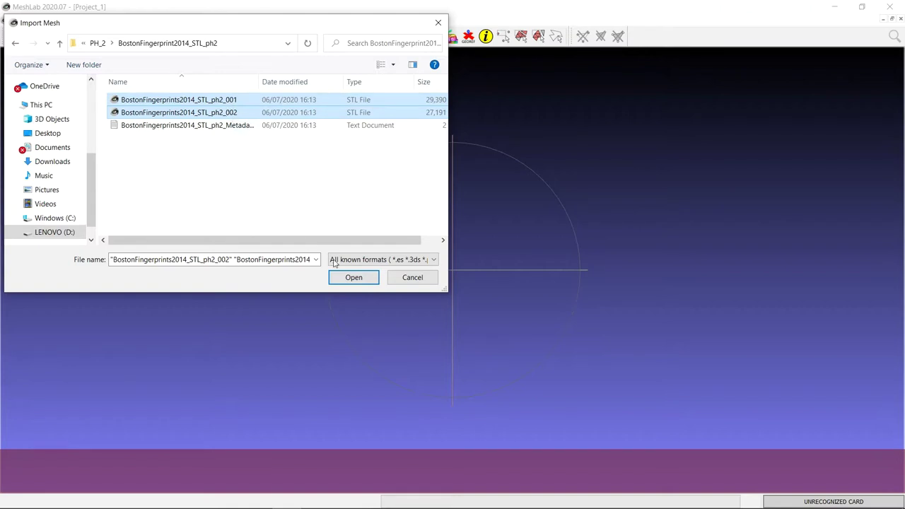
pyautogui.click(344, 278)
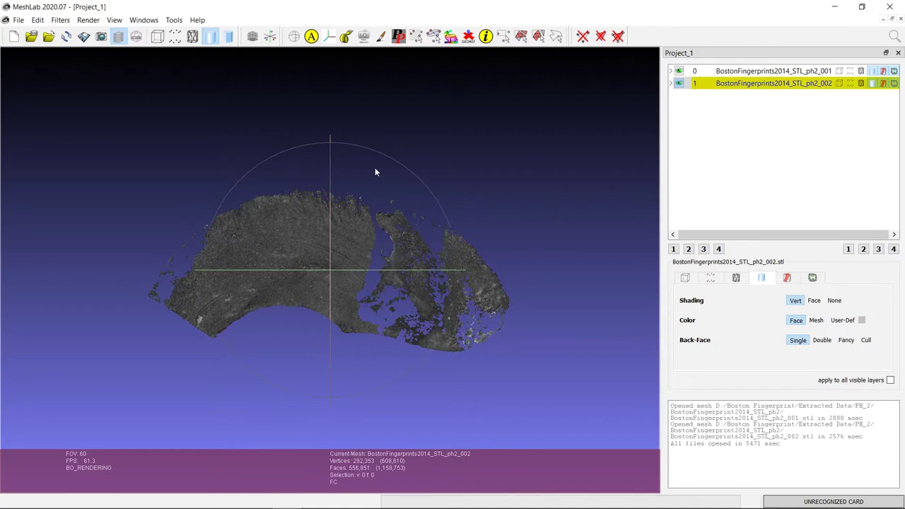
# Rotate the PH2 sherd mesh to view another side, then turn it back near its original orientation
pyautogui.moveTo(382, 263); pyautogui.dragTo(71, 197)
pyautogui.moveTo(327, 252); pyautogui.dragTo(340, 232)
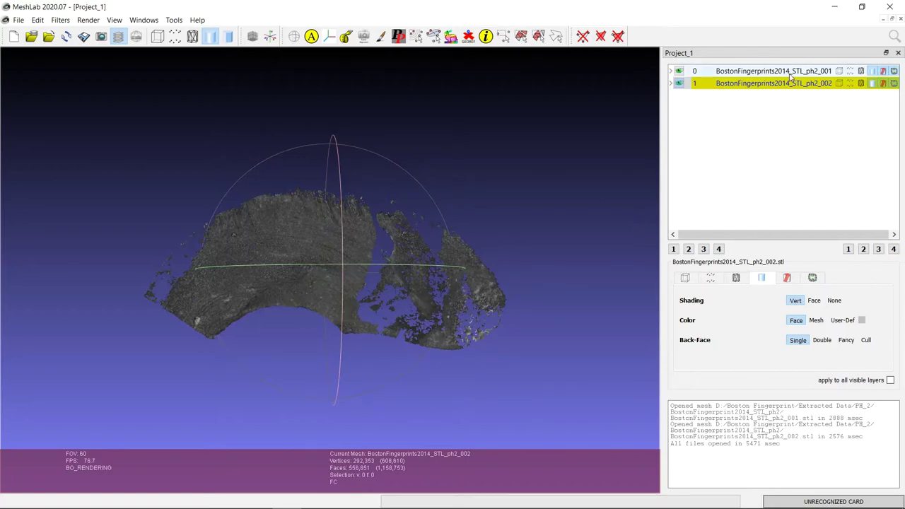
pyautogui.click(747, 75)
pyautogui.click(749, 85)
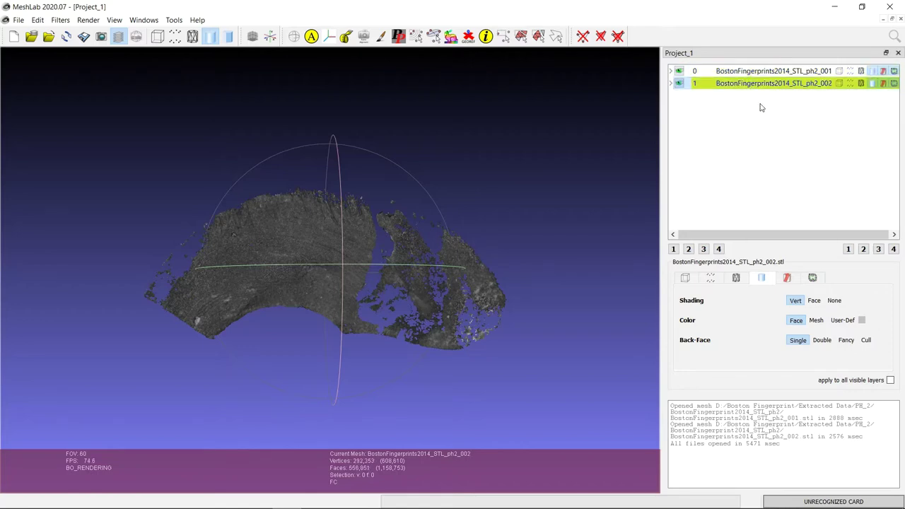
pyautogui.click(679, 84)
pyautogui.click(679, 84)
pyautogui.click(679, 71)
pyautogui.click(679, 85)
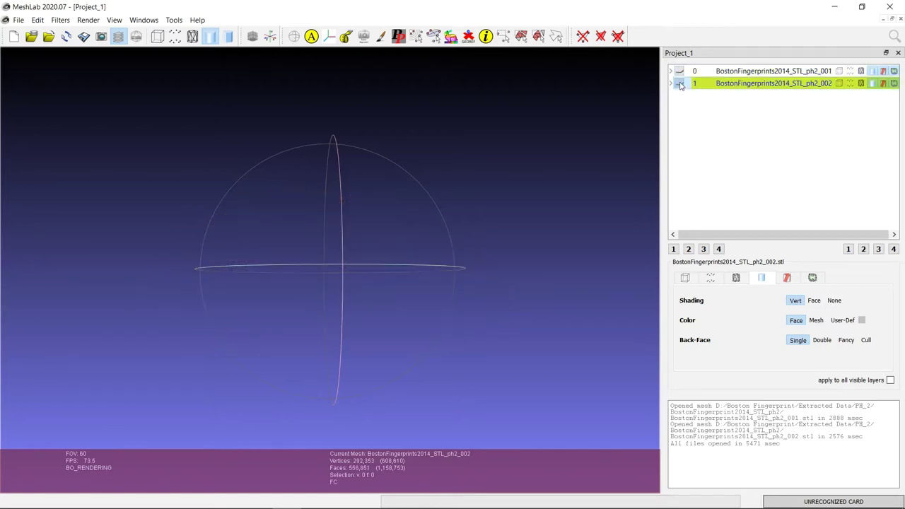
pyautogui.click(679, 84)
pyautogui.click(679, 70)
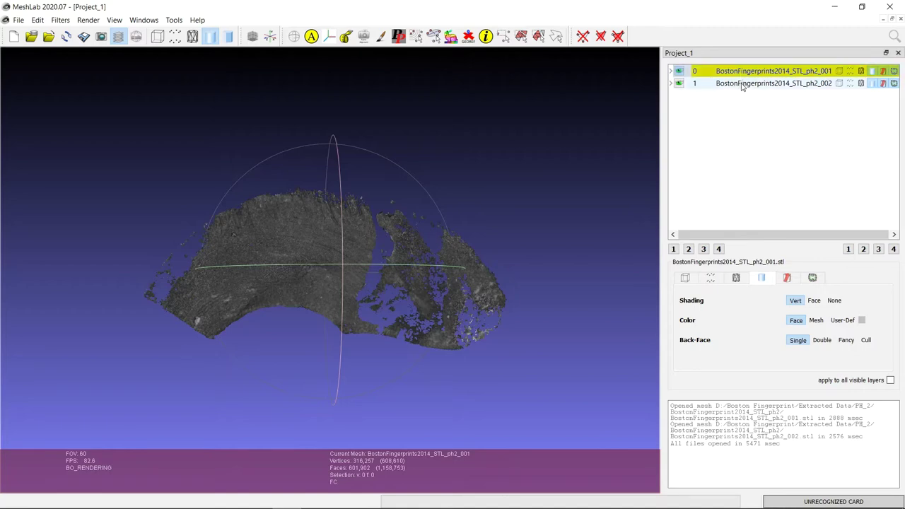
pyautogui.click(742, 84)
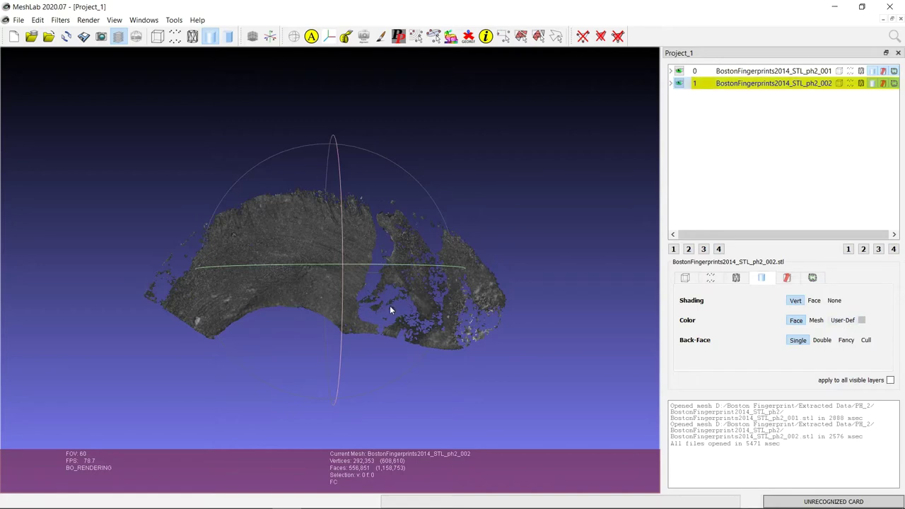
# Give layers 1 and 0 plain user-defined white colour, then rotate to inspect the surface
pyautogui.click(843, 324)
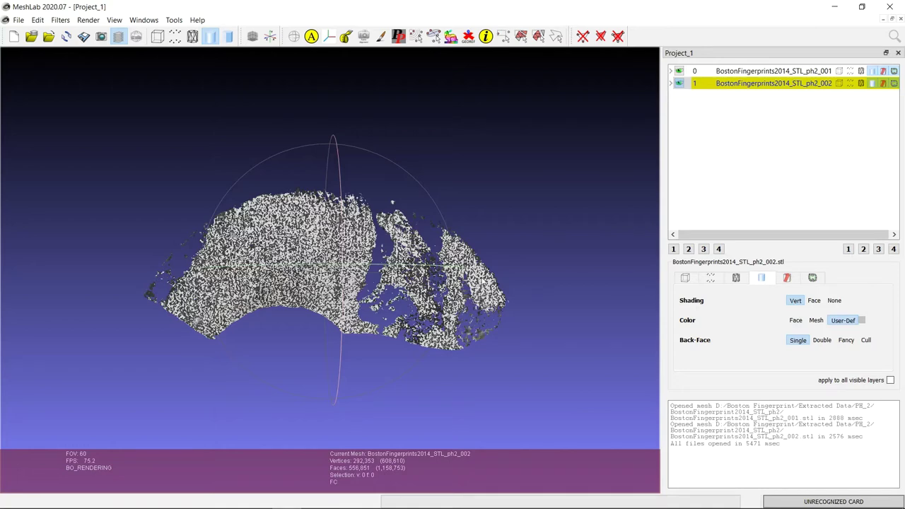
pyautogui.click(679, 84)
pyautogui.click(757, 73)
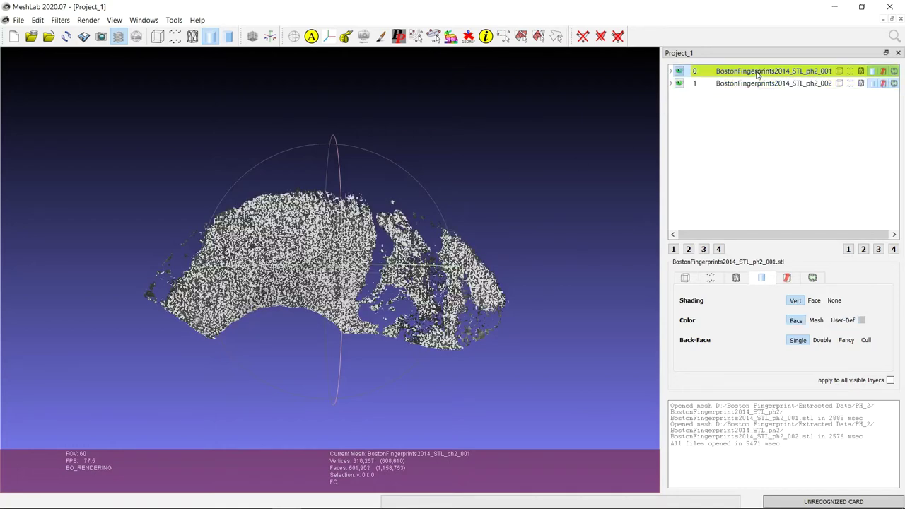
pyautogui.click(842, 320)
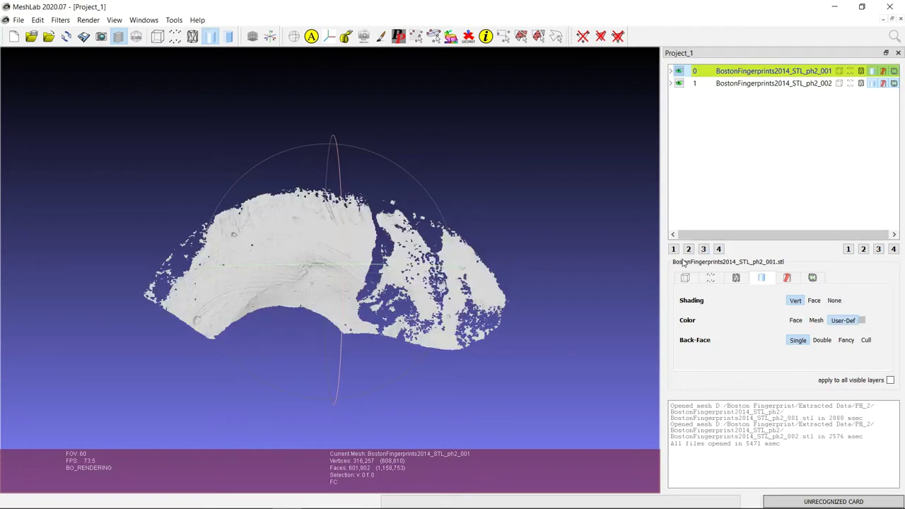
pyautogui.moveTo(345, 315); pyautogui.dragTo(325, 350)
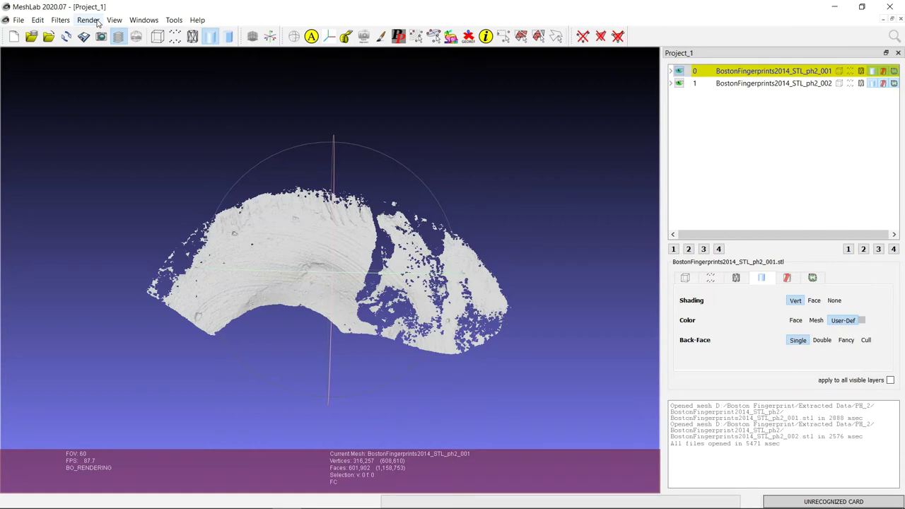
# Apply the Radiance Scaling shader with Enhancement set to 1.00 and close its parameters
pyautogui.click(89, 20)
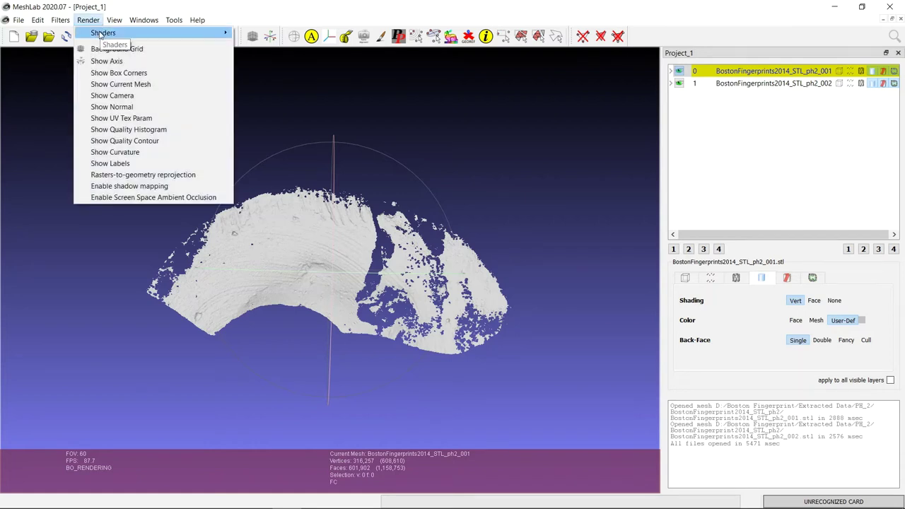
pyautogui.moveTo(110, 33)
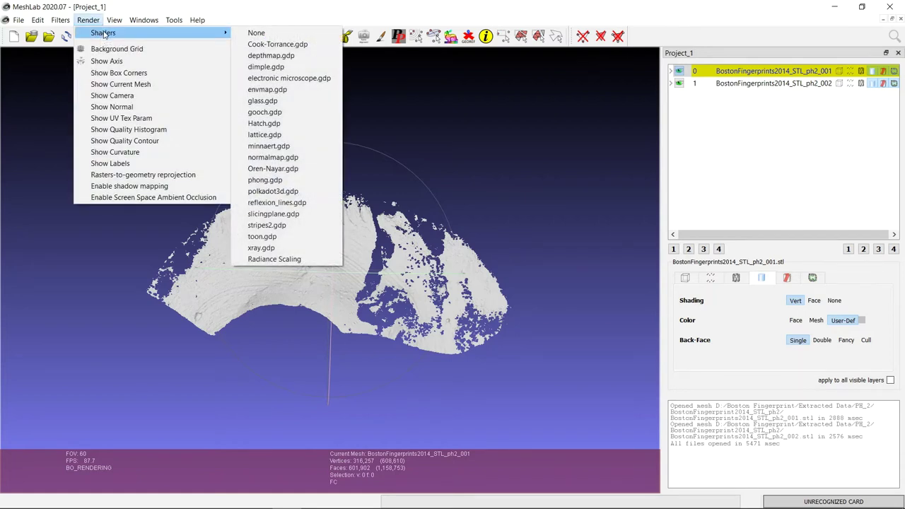
pyautogui.click(315, 262)
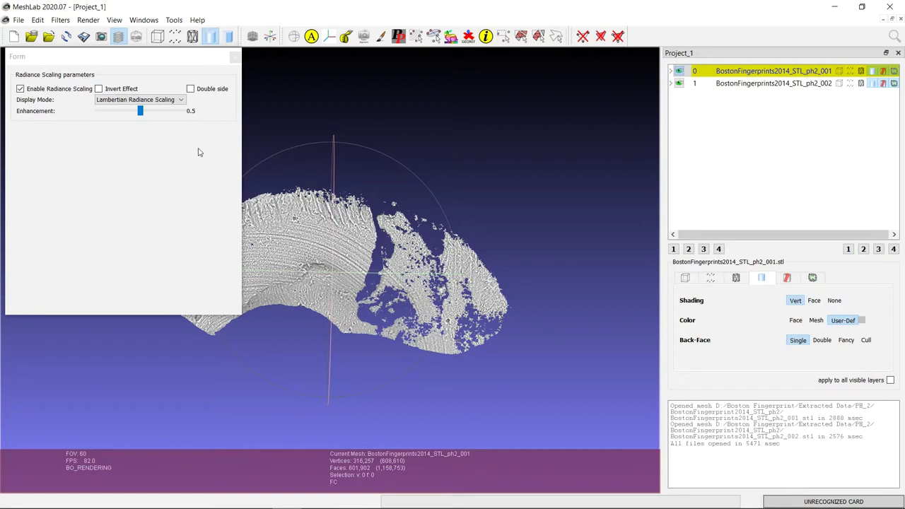
pyautogui.moveTo(140, 111); pyautogui.dragTo(210, 117)
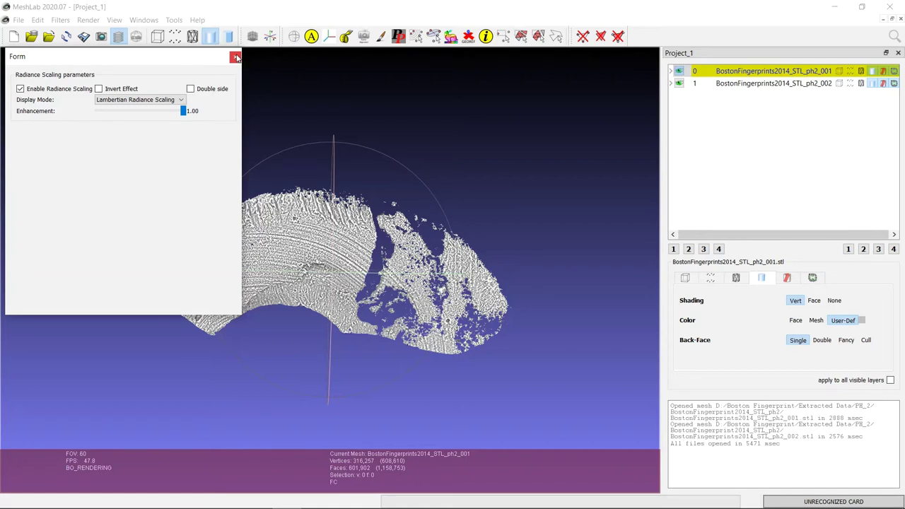
pyautogui.click(235, 57)
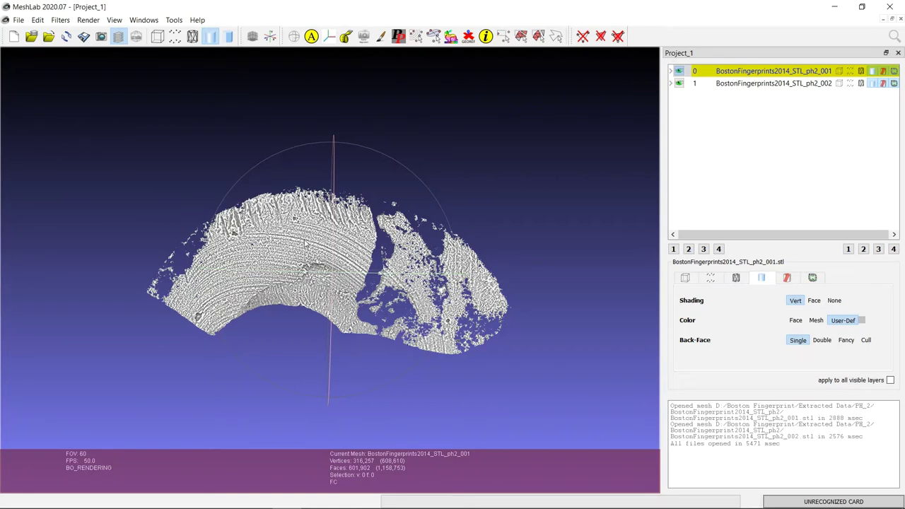
# Open the BostonFingerprints2014_Images_ph2 PDF docked right, with MeshLab docked on the left
pyautogui.hotkey('alt', 'Tab')
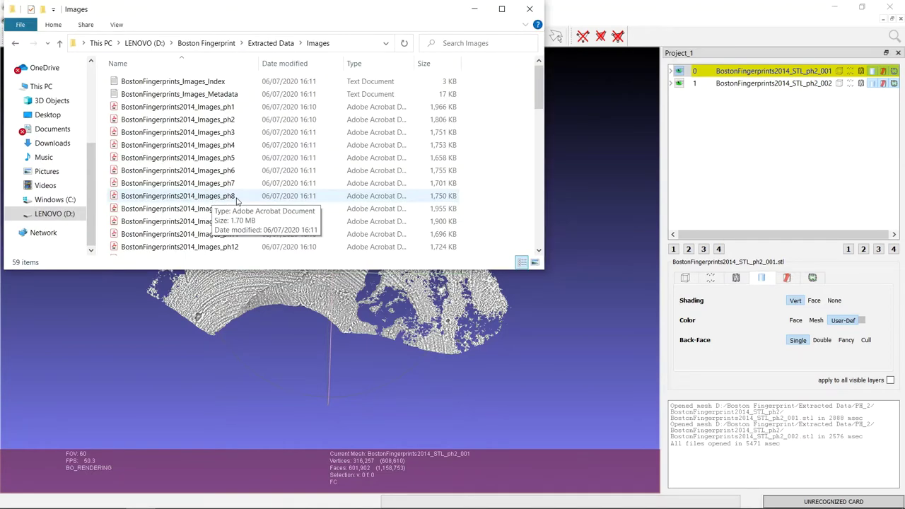
pyautogui.doubleClick(208, 120)
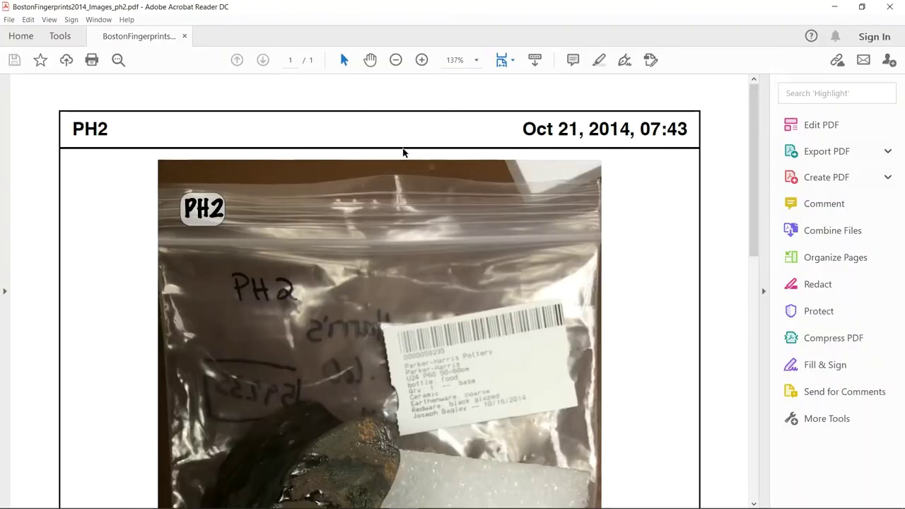
pyautogui.press('super+Right')
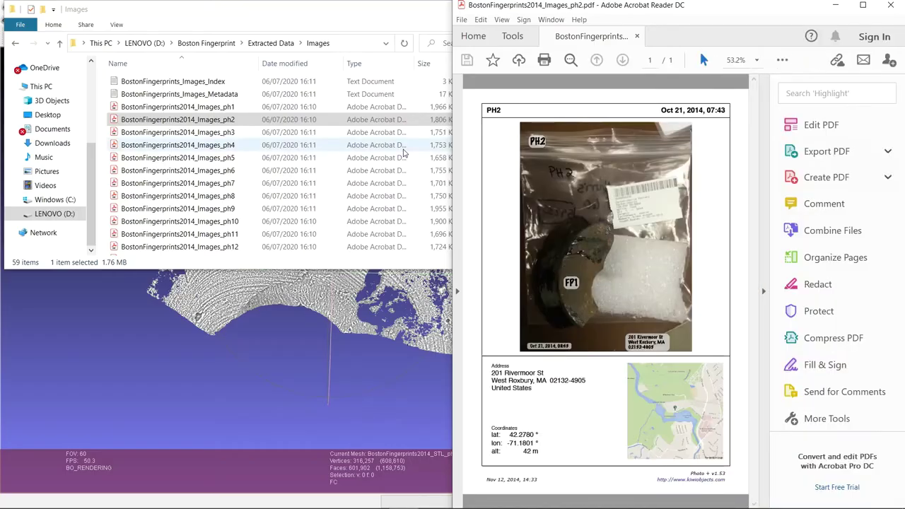
pyautogui.click(240, 357)
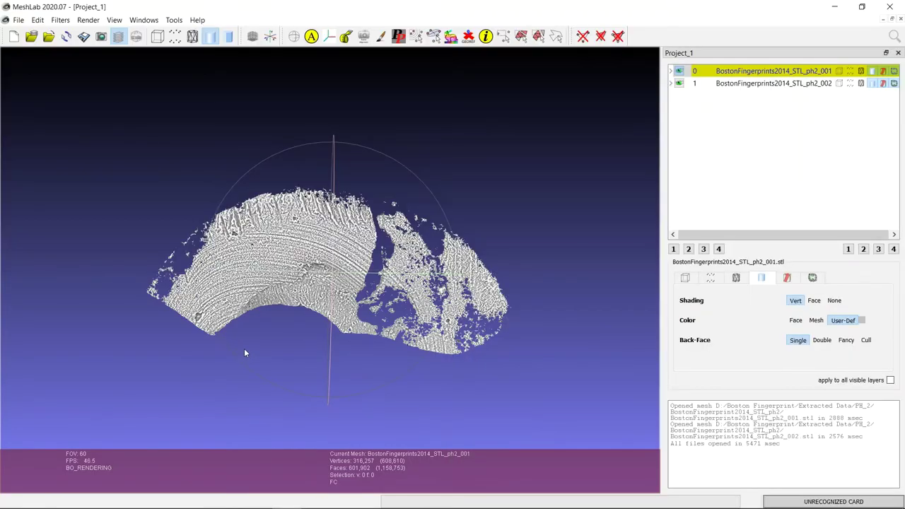
pyautogui.press('super+Left')
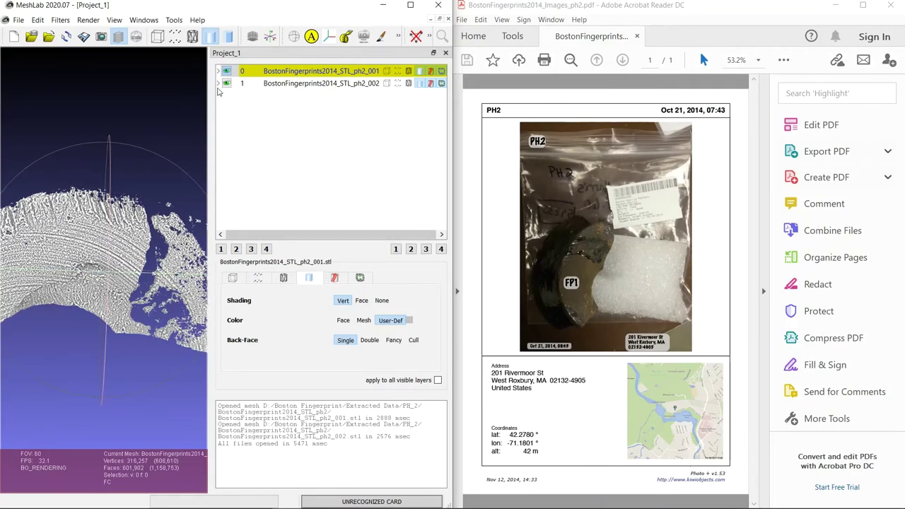
# Float MeshLab's layer list at the right screen edge and show the PH2 photo at 100%
pyautogui.click(433, 53)
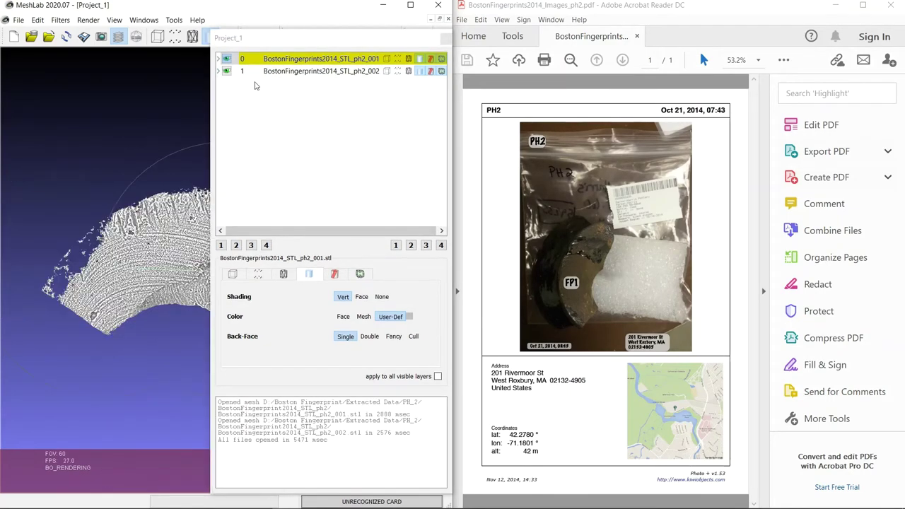
pyautogui.moveTo(364, 40); pyautogui.dragTo(902, 69)
pyautogui.click(653, 349)
pyautogui.hotkey('ctrl', '1')
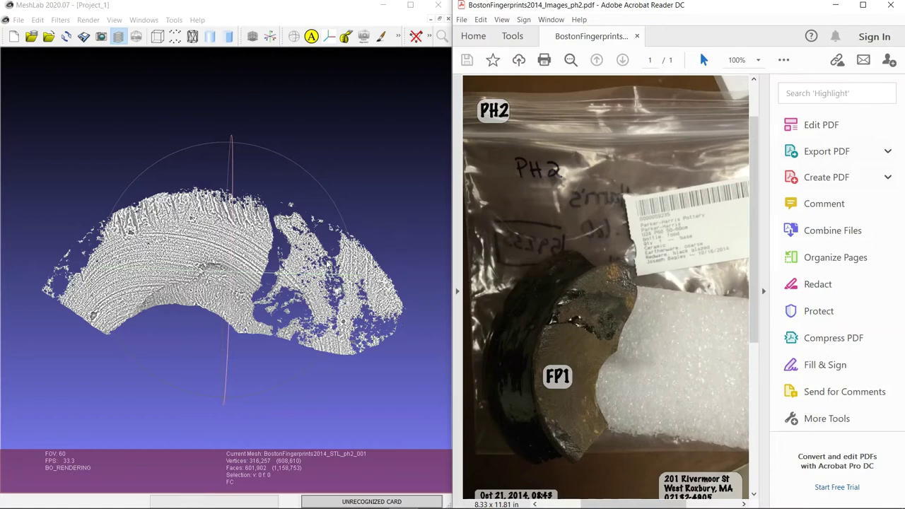
# Show the layer list again and rotate and zoom the ph2_001 mesh upright like the photo
pyautogui.hotkey('ctrl', 'l')
pyautogui.moveTo(224, 217); pyautogui.dragTo(222, 266)
pyautogui.moveTo(333, 252)
pyautogui.mouseDown()
pyautogui.moveTo(186, 175)
pyautogui.moveTo(339, 239)
pyautogui.mouseUp()
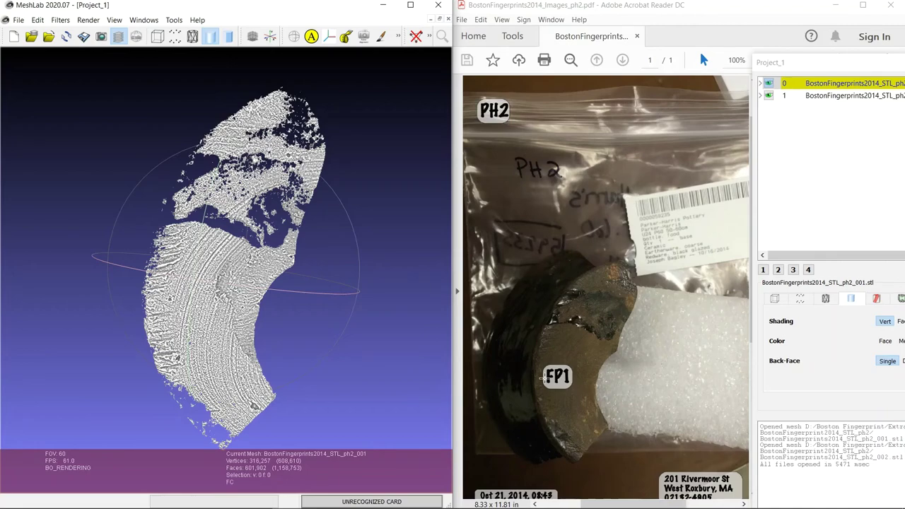
pyautogui.moveTo(381, 332); pyautogui.dragTo(269, 313)
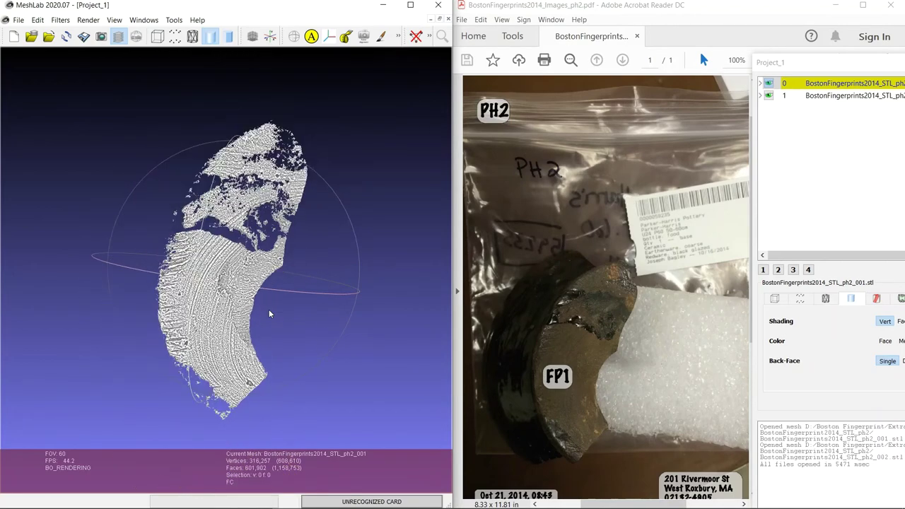
pyautogui.scroll(2, 269, 313)
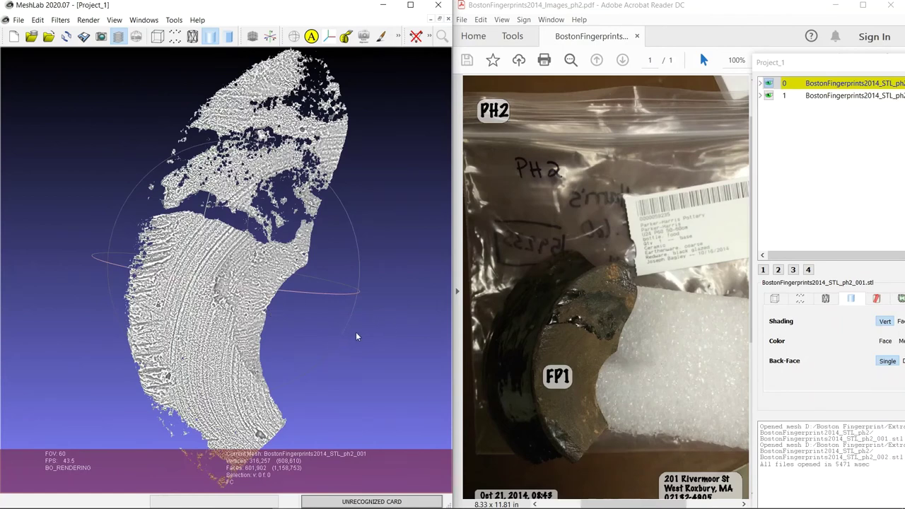
pyautogui.moveTo(299, 302)
pyautogui.mouseDown()
pyautogui.moveTo(238, 303)
pyautogui.moveTo(316, 297)
pyautogui.mouseUp()
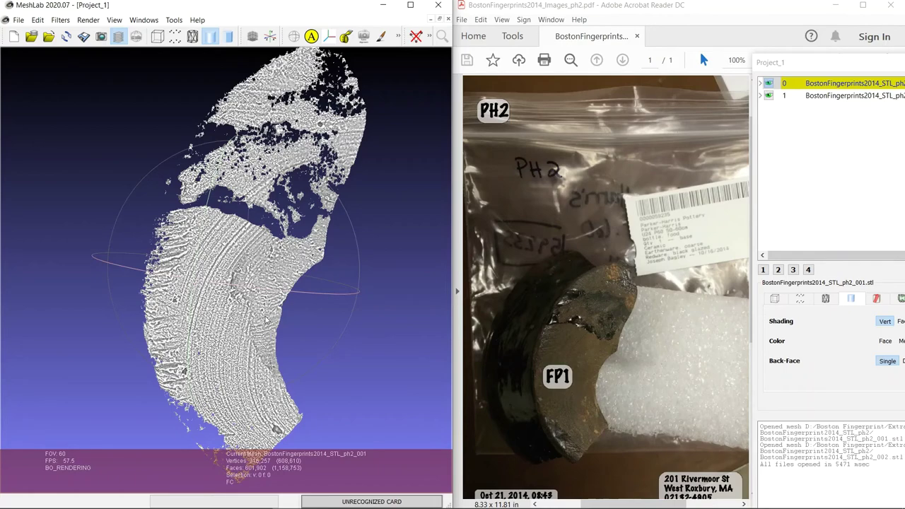
# Shift the light direction on the sherd, then open the selected ph4_001 and ph4_002 STL files
pyautogui.scroll(5, 266, 323)
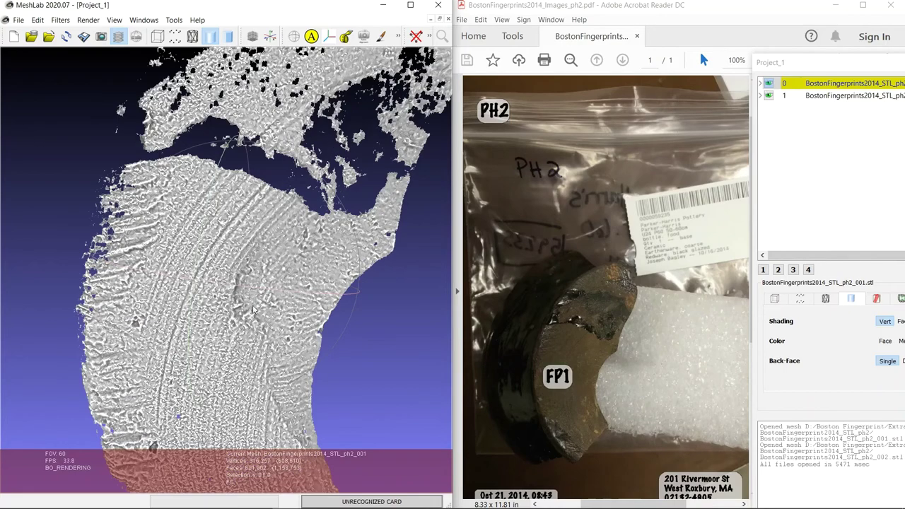
pyautogui.keyDown('ctrl'); pyautogui.keyDown('shift'); pyautogui.moveTo(279, 325); pyautogui.dragTo(299, 324); pyautogui.keyUp('shift'); pyautogui.keyUp('ctrl')
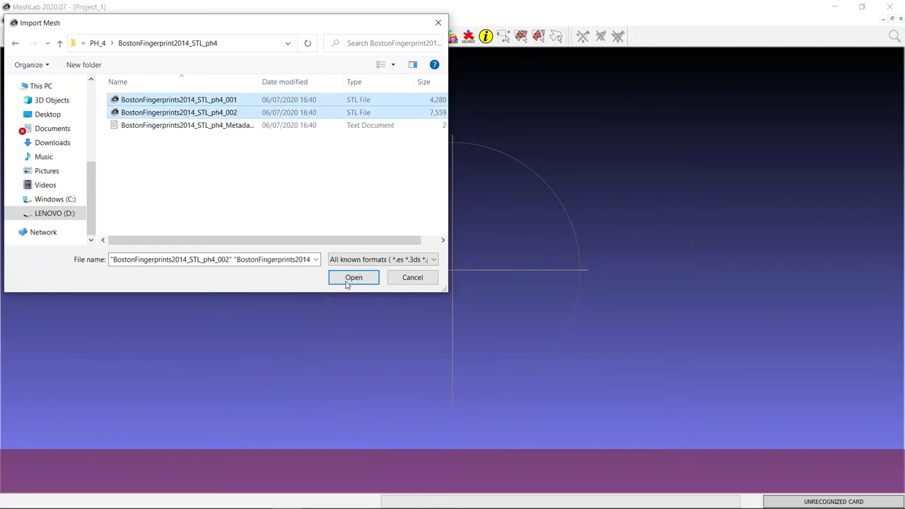
pyautogui.click(348, 277)
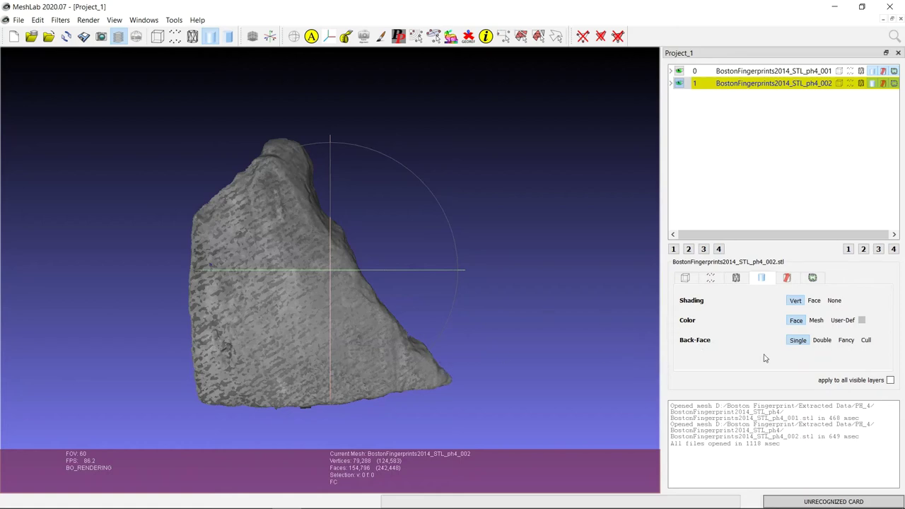
# Make ph4_001 the current mesh and give it the plain user-defined colour
pyautogui.click(842, 320)
pyautogui.click(735, 71)
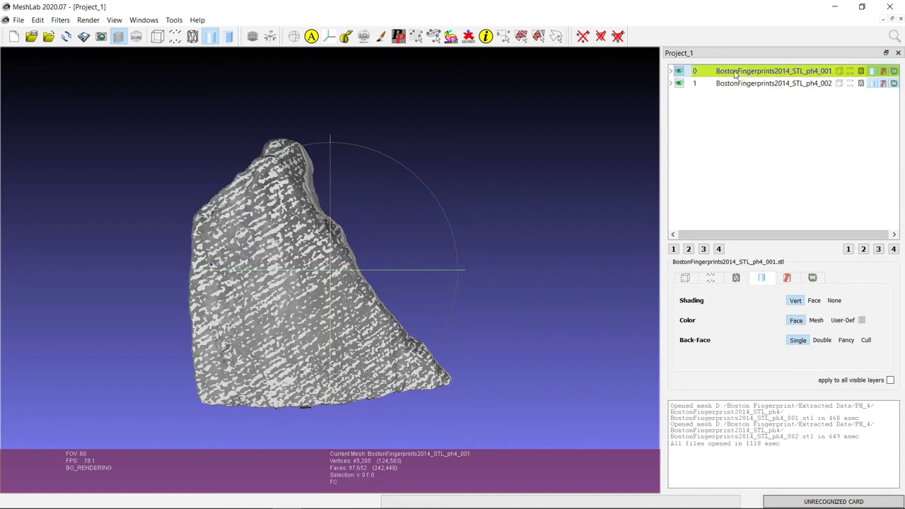
pyautogui.click(843, 320)
# Apply Radiance Scaling to ph4_001 with Enhancement raised to 1.00 and close its parameters
pyautogui.click(88, 20)
pyautogui.moveTo(141, 33)
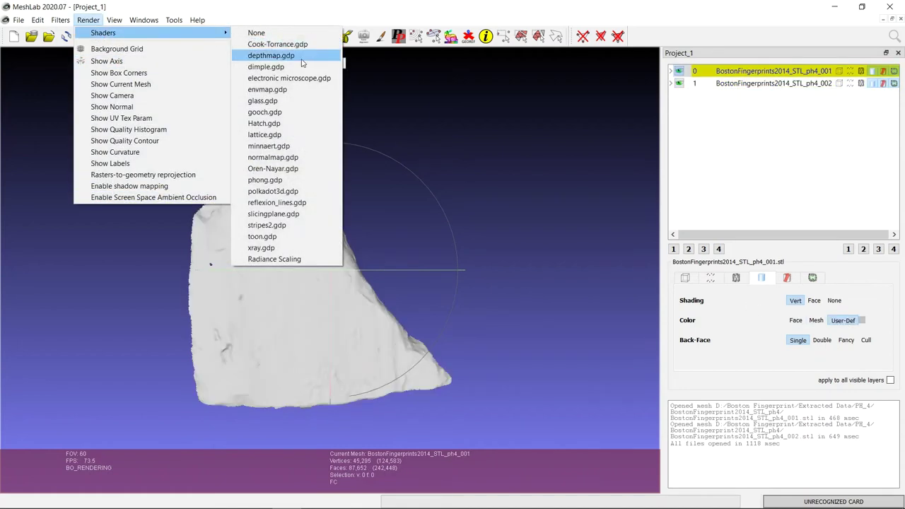
pyautogui.click(304, 259)
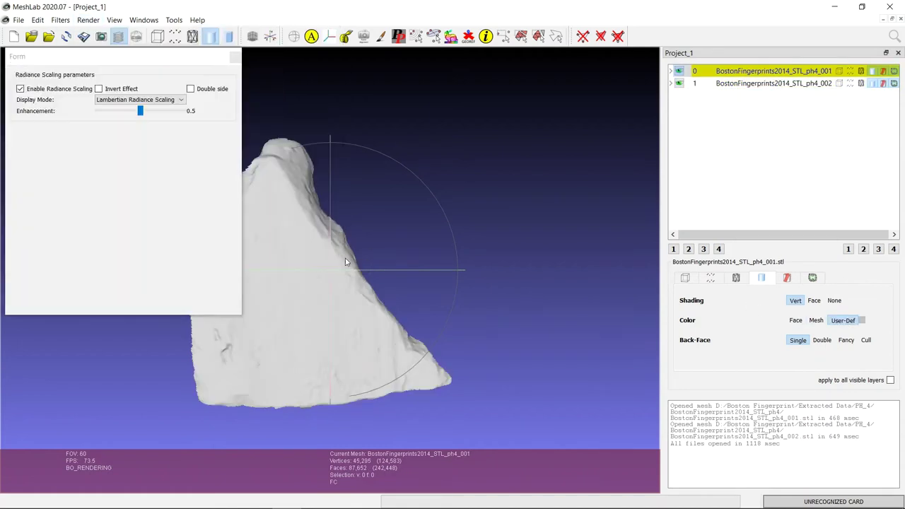
pyautogui.moveTo(141, 111); pyautogui.dragTo(216, 120)
pyautogui.click(234, 57)
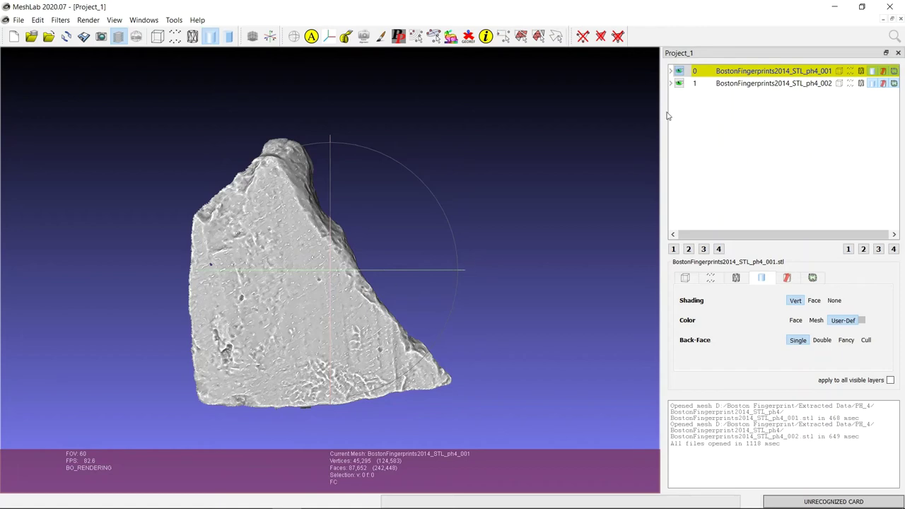
# Compare the layers by toggling visibility, leave ph4_002 hidden, and rotate the current ph4_001 mesh
pyautogui.click(678, 71)
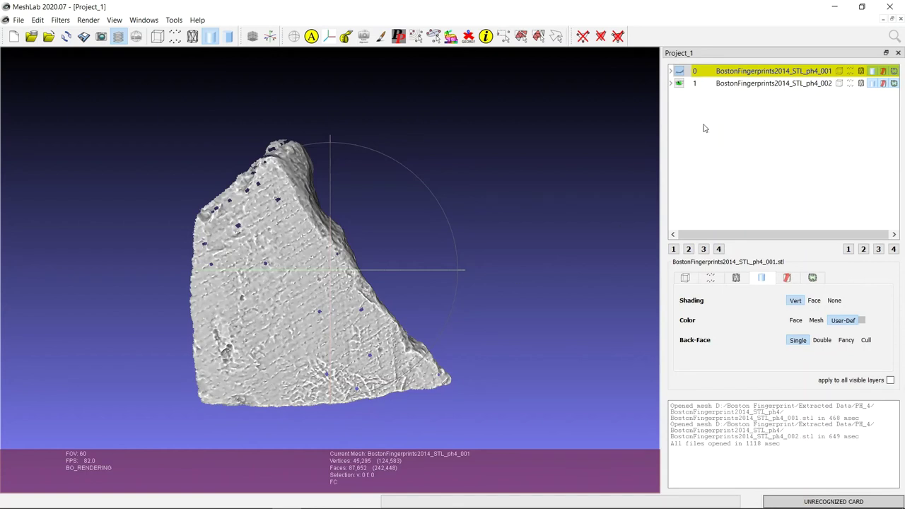
pyautogui.click(678, 83)
pyautogui.click(682, 84)
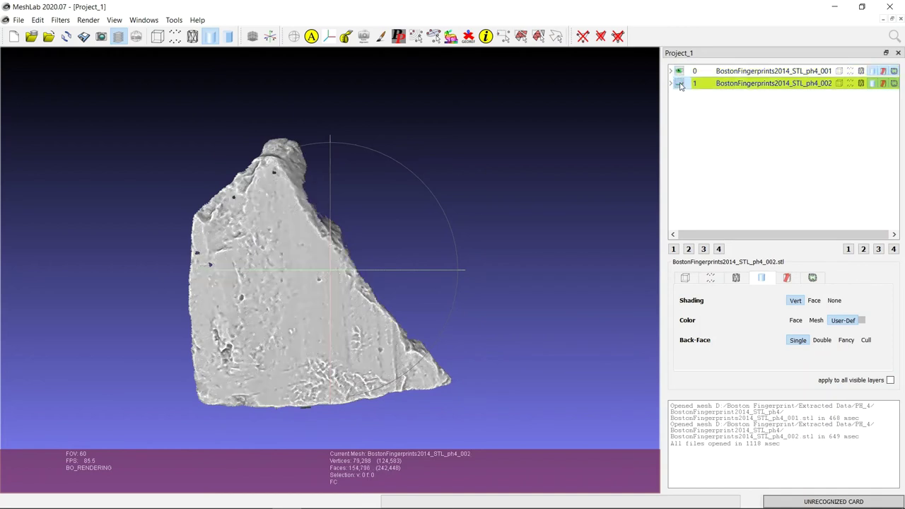
pyautogui.click(806, 72)
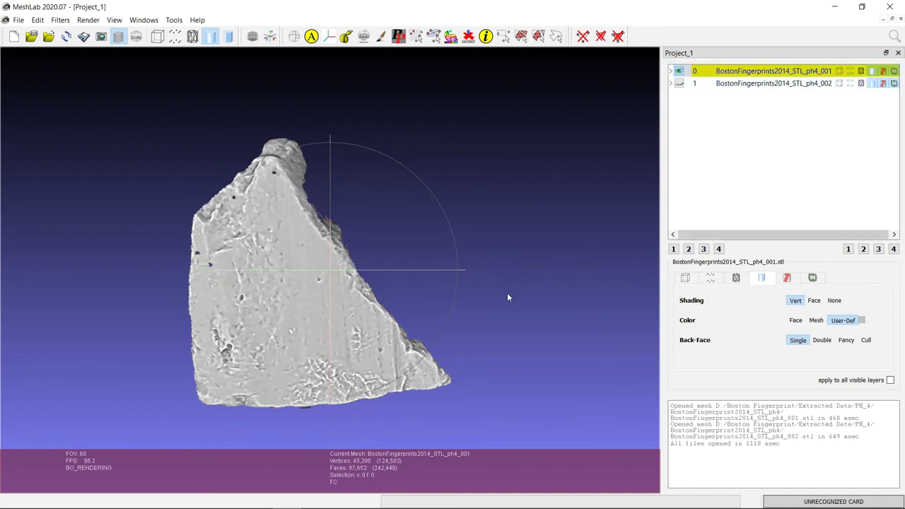
pyautogui.moveTo(516, 303); pyautogui.dragTo(332, 320)
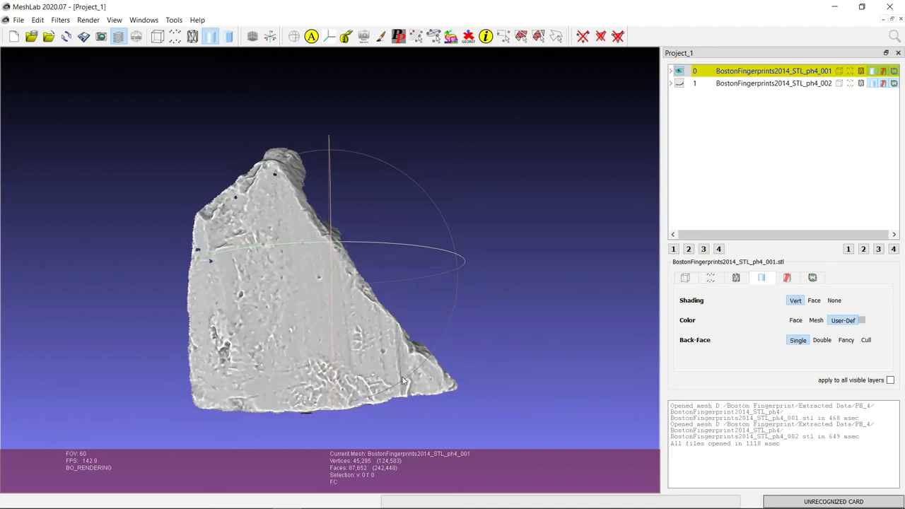
pyautogui.scroll(-5, 339, 353)
pyautogui.scroll(3, 337, 357)
pyautogui.scroll(-2, 333, 360)
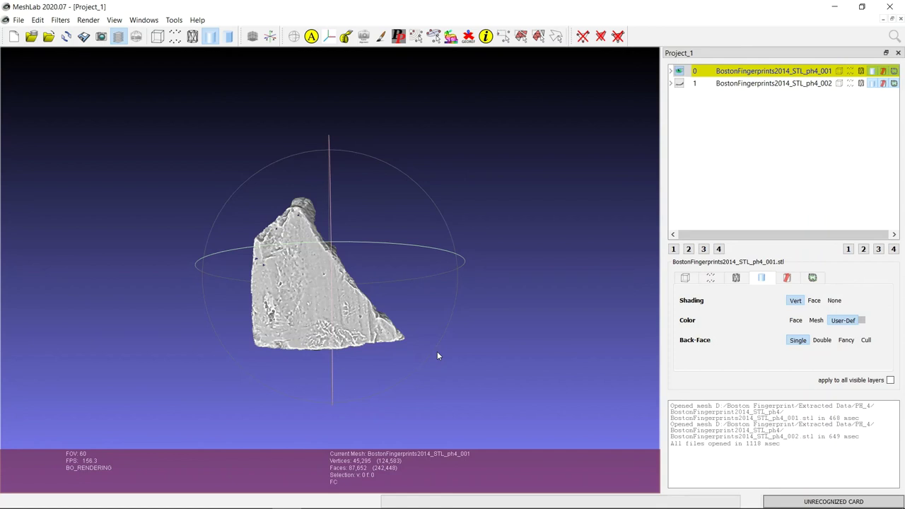
# Apply the xray.gdp shader, close its settings, and orbit the sherd to another angle
pyautogui.scroll(5, 437, 351)
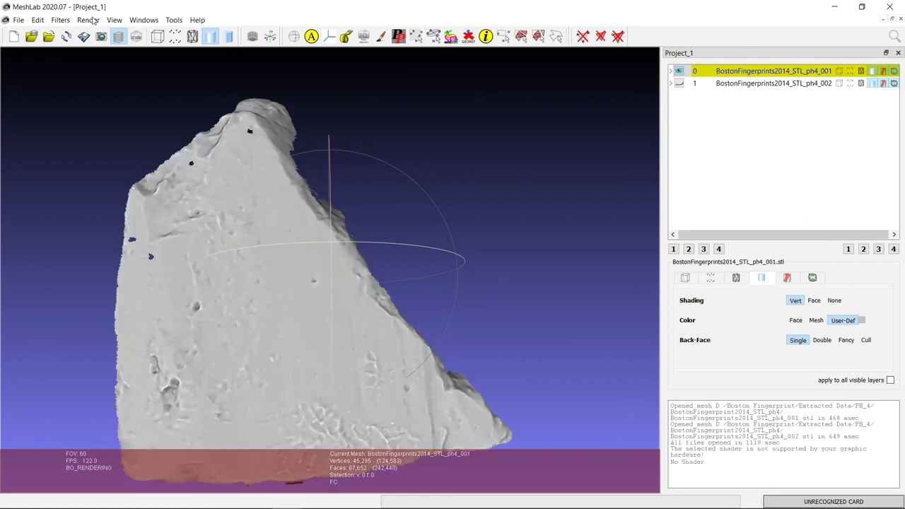
pyautogui.click(90, 19)
pyautogui.moveTo(170, 32)
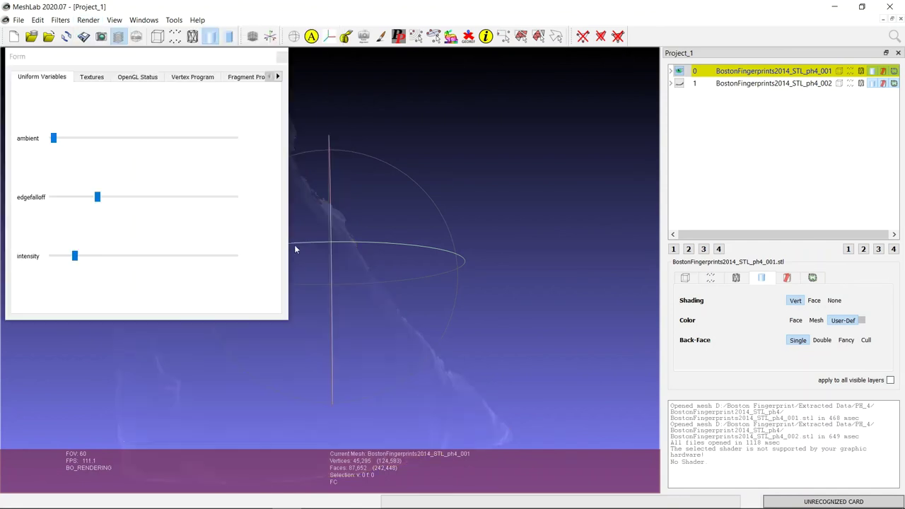
pyautogui.click(287, 247)
pyautogui.click(281, 57)
pyautogui.moveTo(314, 324); pyautogui.dragTo(297, 185)
# Apply the toon.gdp shader and rotate the sherd to show its blue and pale patches
pyautogui.click(140, 20)
pyautogui.moveTo(88, 22)
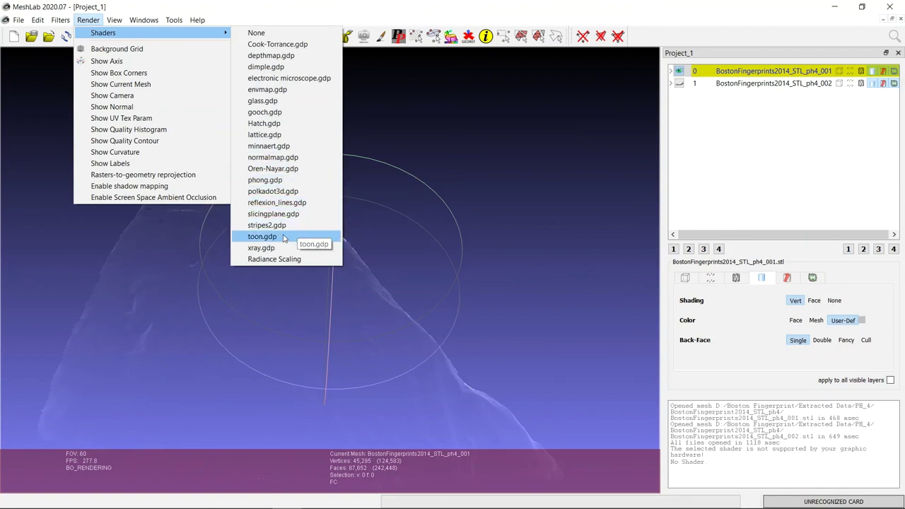
pyautogui.click(287, 239)
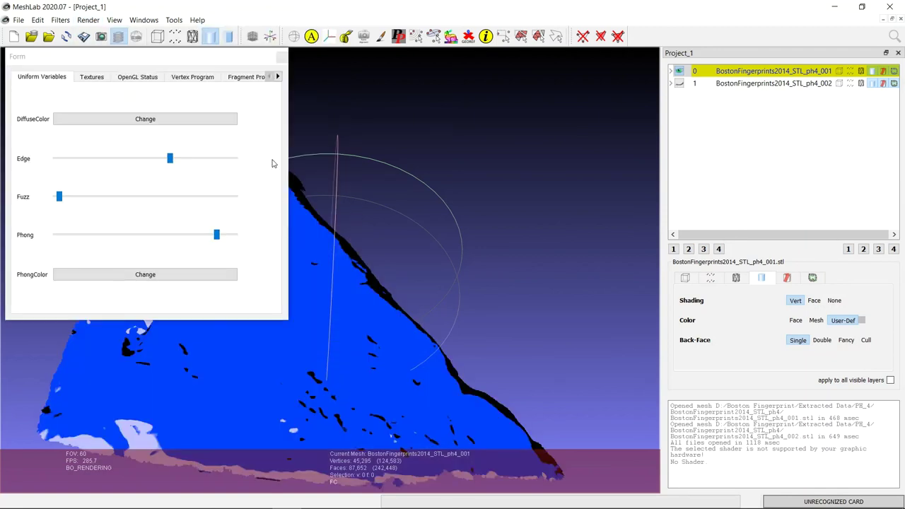
pyautogui.click(282, 57)
pyautogui.moveTo(369, 155); pyautogui.dragTo(349, 200)
pyautogui.moveTo(361, 261); pyautogui.dragTo(260, 95)
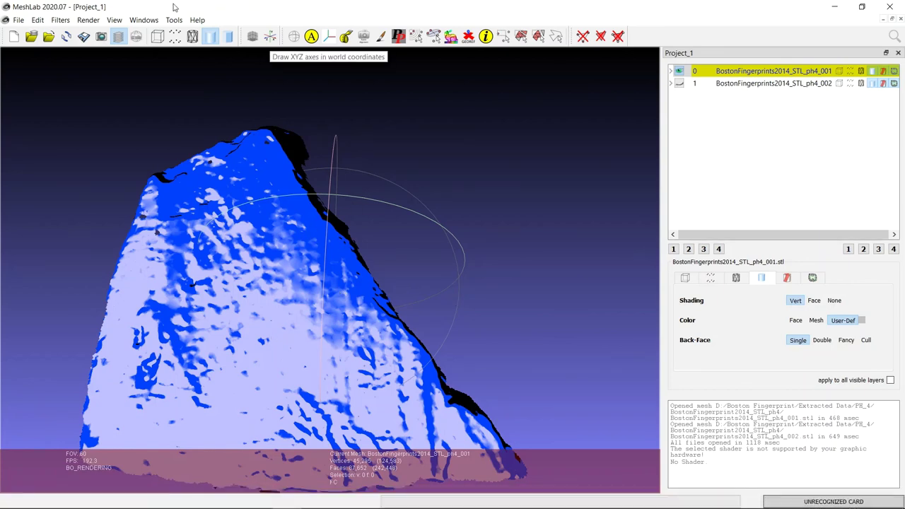
pyautogui.click(140, 21)
pyautogui.click(140, 21)
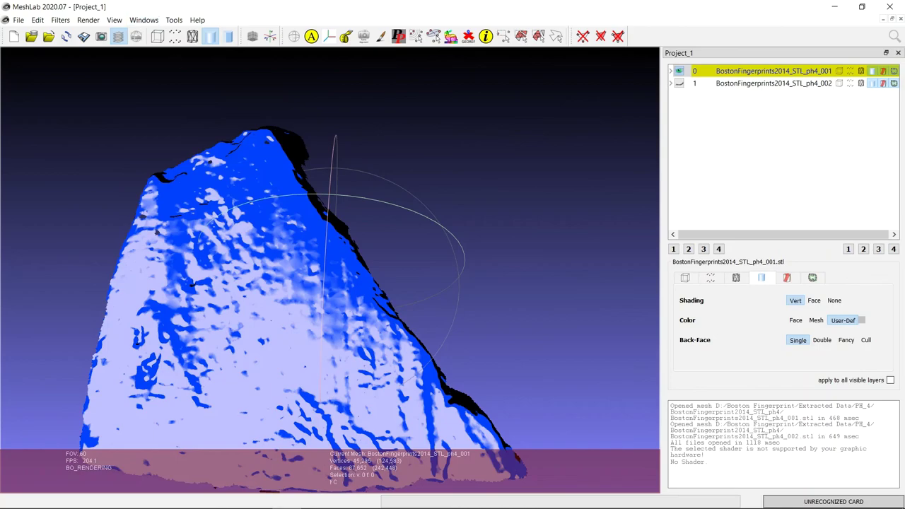